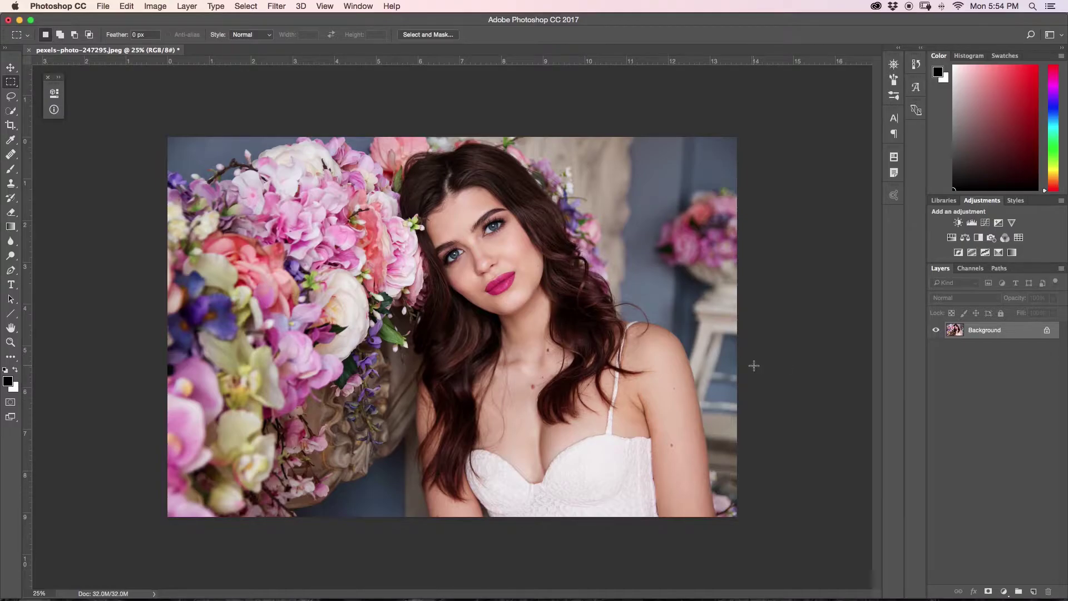
# Step: Add an Exposure adjustment layer with Offset +0.0536 and Gamma Correction 0.93, and compare the photo with and without it
pyautogui.click(998, 223)
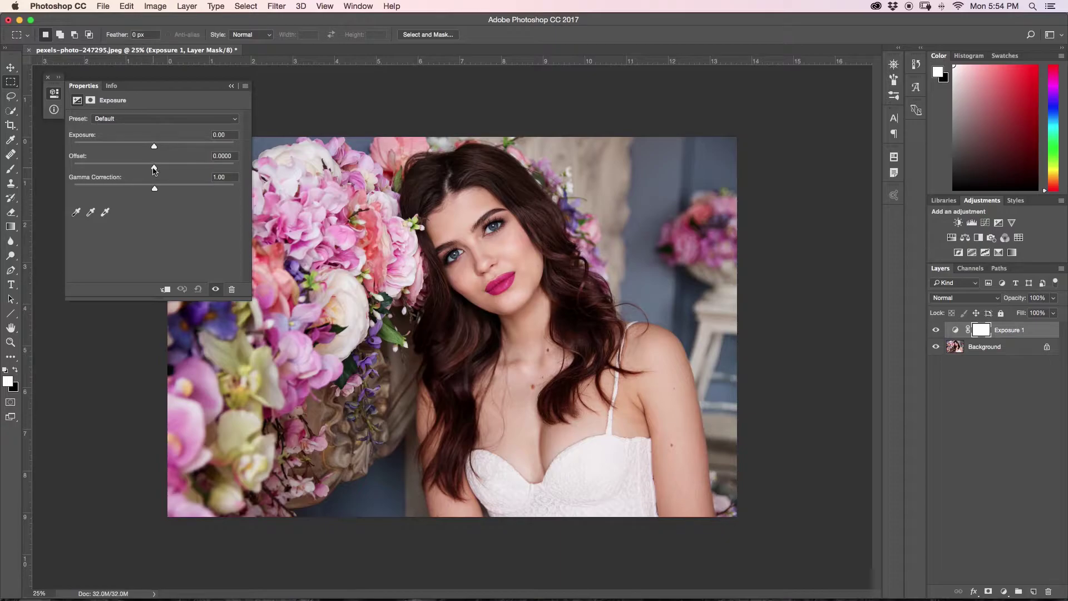
pyautogui.moveTo(154, 167)
pyautogui.mouseDown()
pyautogui.moveTo(190, 170)
pyautogui.moveTo(163, 168)
pyautogui.mouseUp()
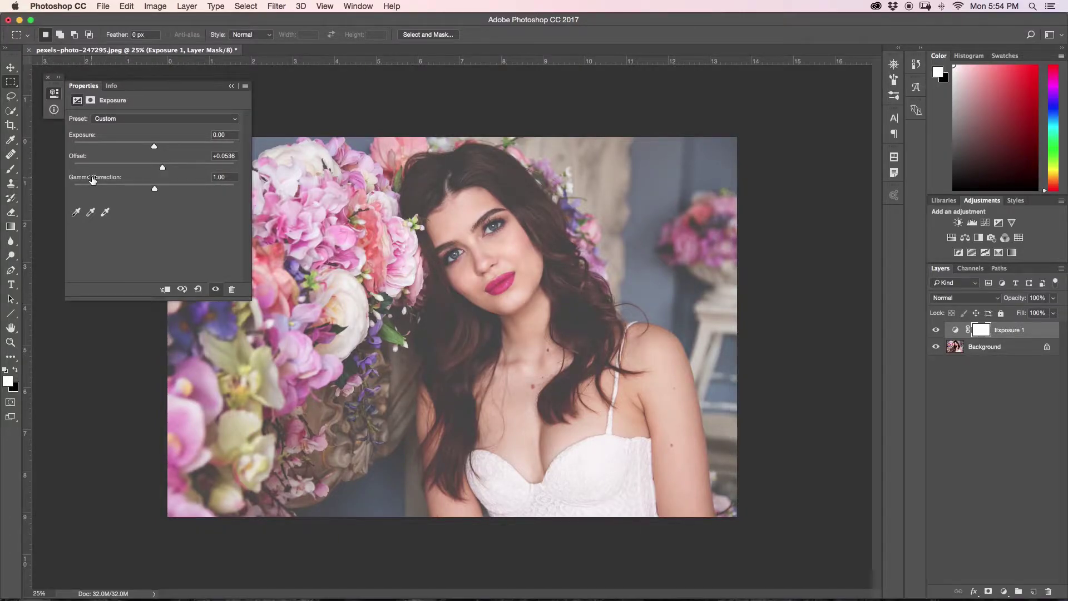
pyautogui.moveTo(155, 191); pyautogui.dragTo(160, 191)
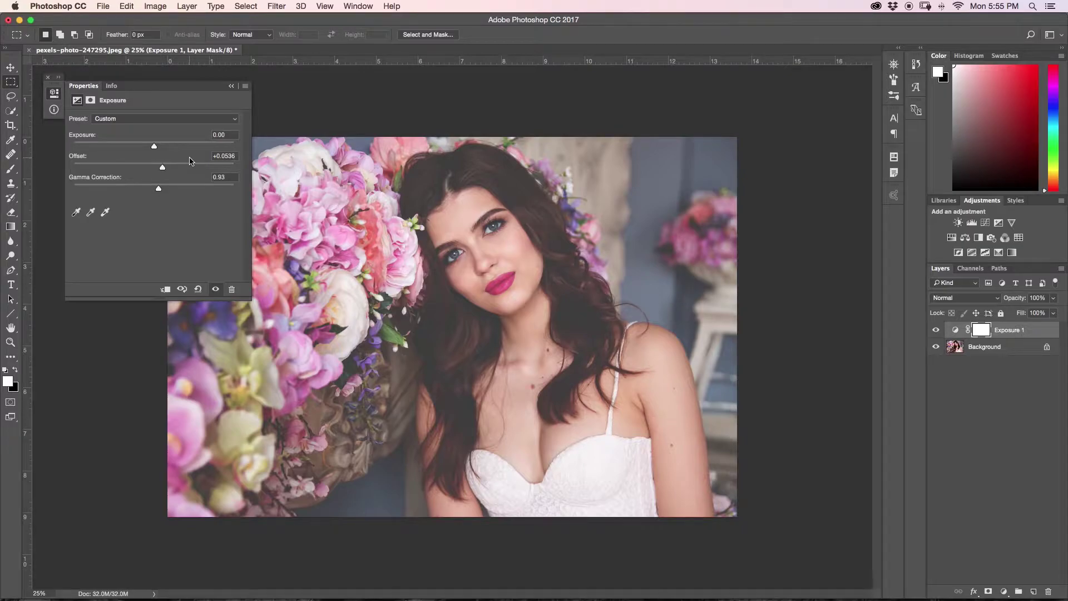
pyautogui.click(683, 305)
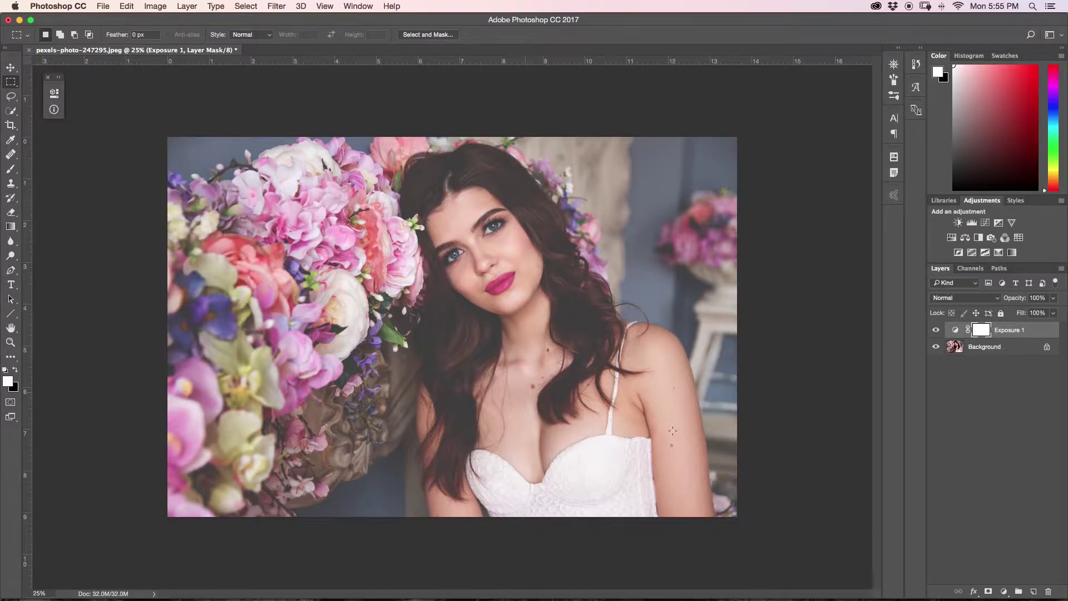
pyautogui.click(936, 331)
pyautogui.click(935, 330)
# Step: Add a new layer on top, fill it with a dark olive green, and set its opacity to 25%
pyautogui.click(1032, 592)
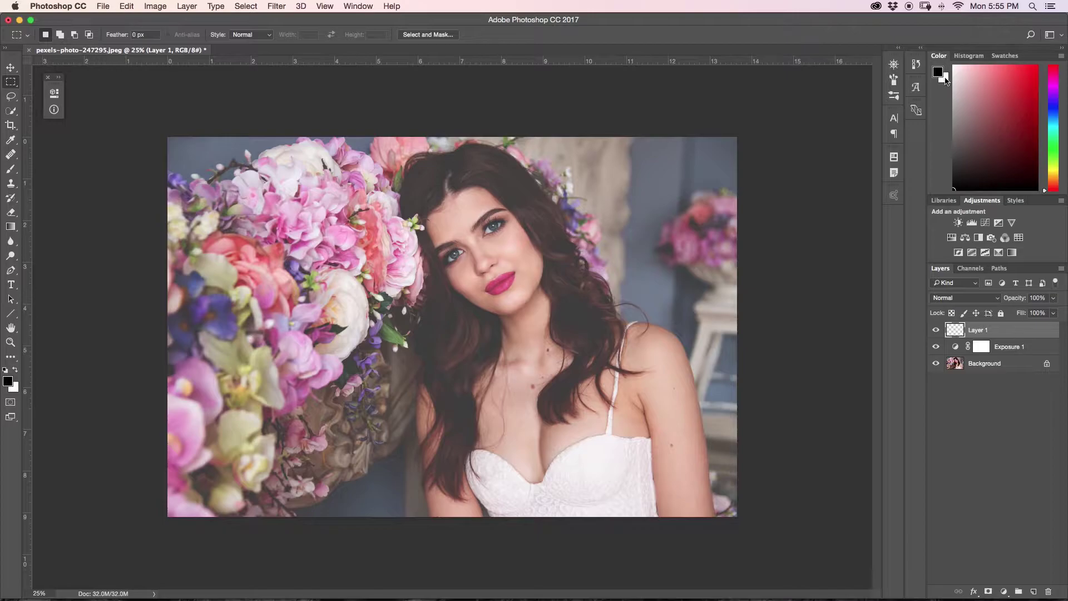
pyautogui.moveTo(1053, 181)
pyautogui.mouseDown()
pyautogui.moveTo(1052, 161)
pyautogui.moveTo(1017, 132)
pyautogui.moveTo(1007, 139)
pyautogui.moveTo(1033, 70)
pyautogui.moveTo(977, 165)
pyautogui.moveTo(984, 155)
pyautogui.mouseUp()
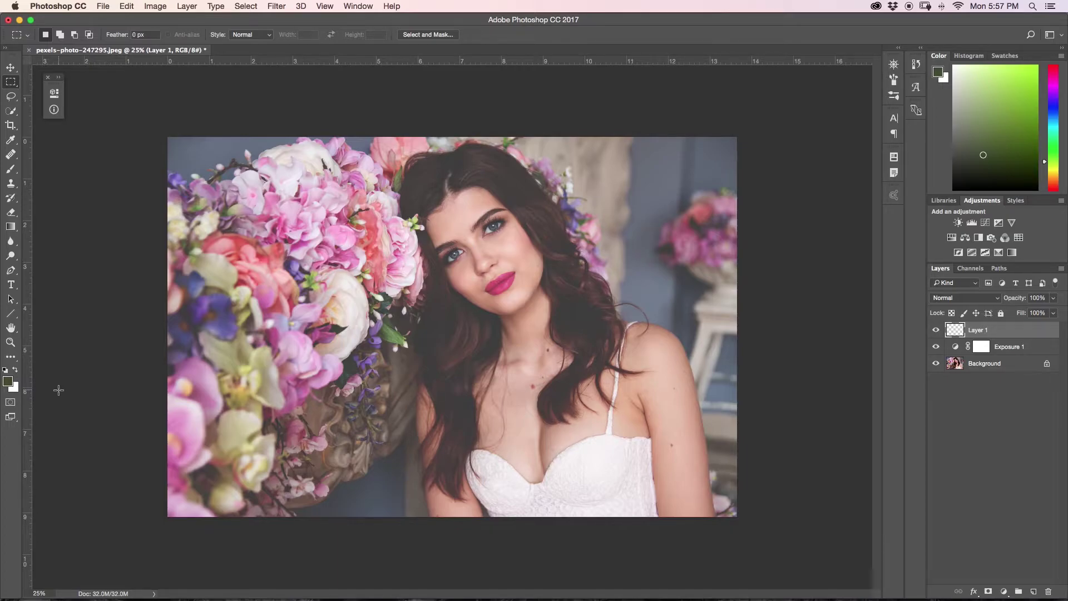
pyautogui.hotkey('alt', 'BackSpace')
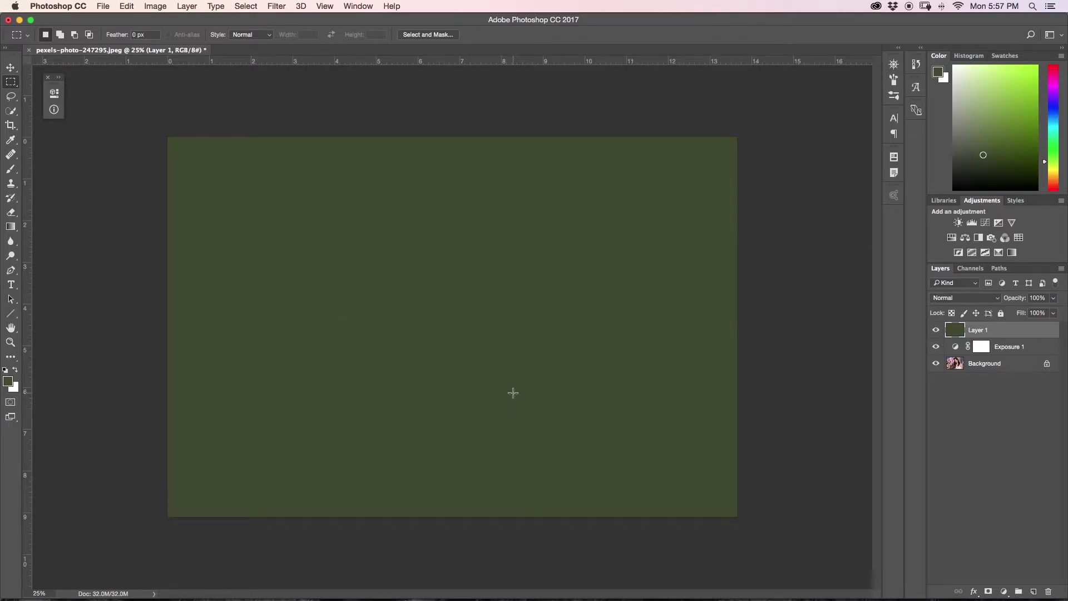
pyautogui.click(1054, 298)
pyautogui.moveTo(1054, 314); pyautogui.dragTo(1014, 312)
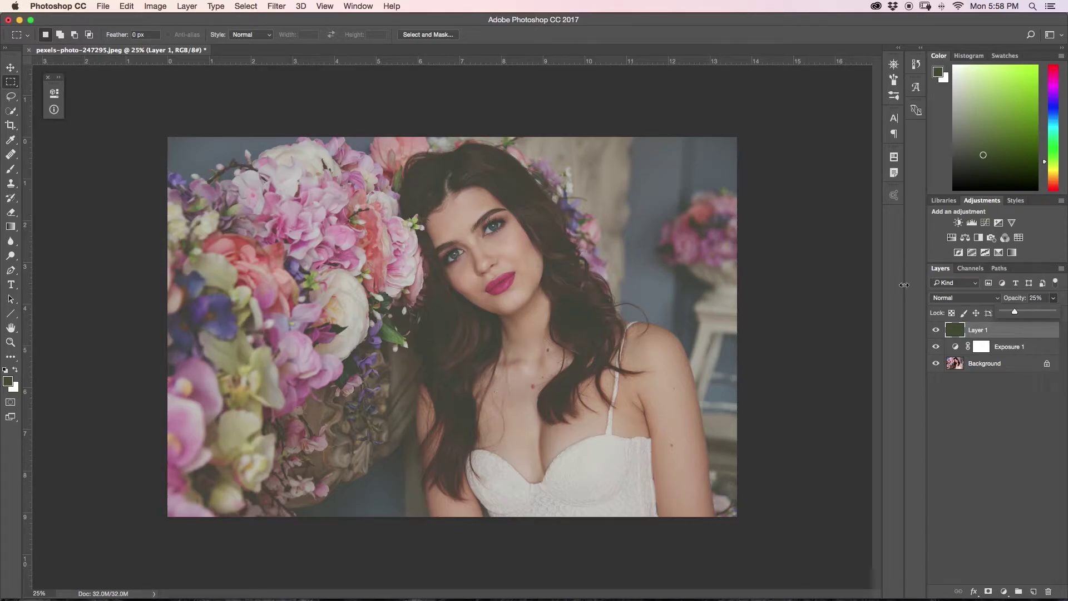
# Step: Slightly raise the Exposure value of the existing Exposure 1 adjustment layer
pyautogui.doubleClick(954, 348)
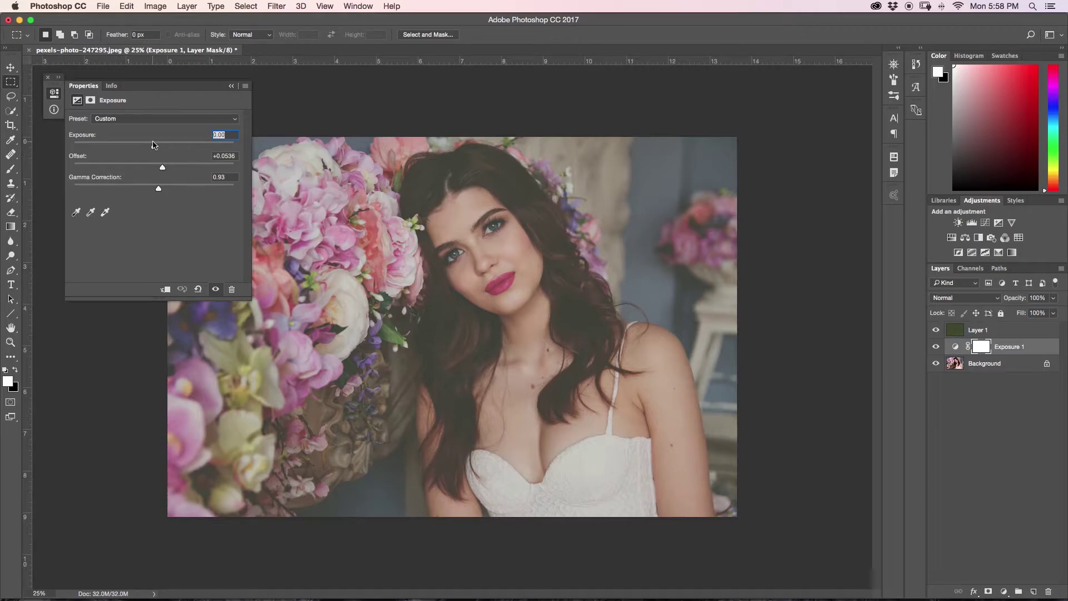
pyautogui.moveTo(154, 147); pyautogui.dragTo(156, 147)
pyautogui.click(231, 86)
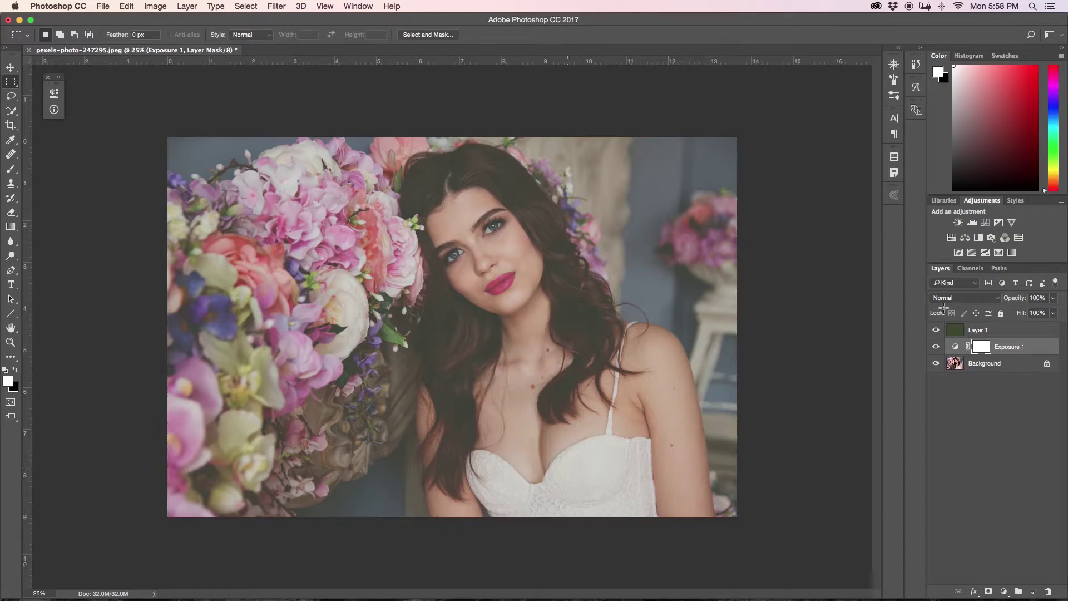
# Step: Add a Hue/Saturation adjustment layer above Exposure 1 and target the Magentas range
pyautogui.click(951, 238)
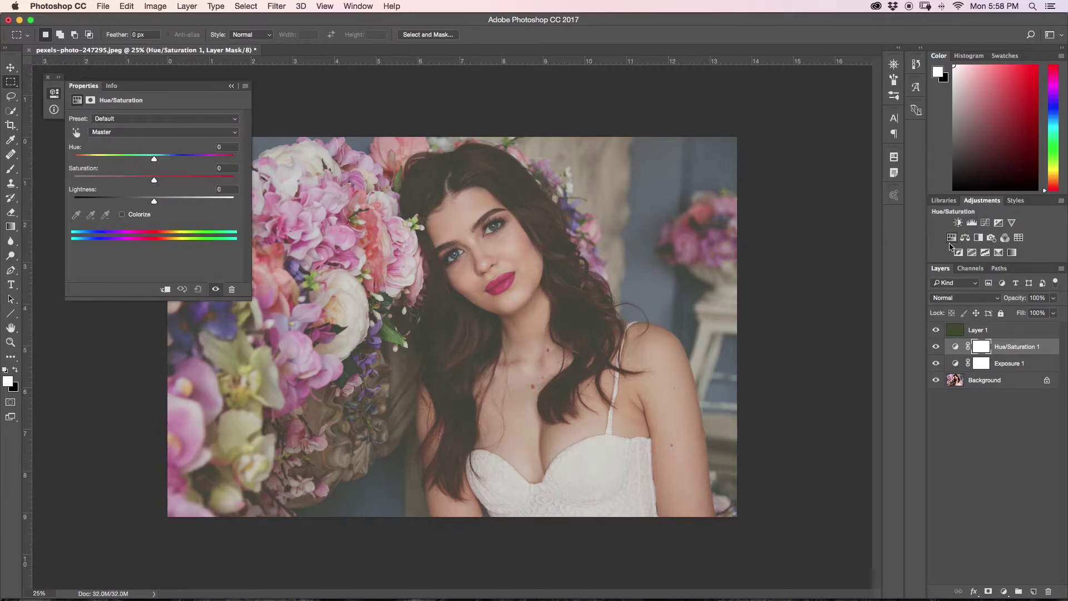
pyautogui.click(148, 133)
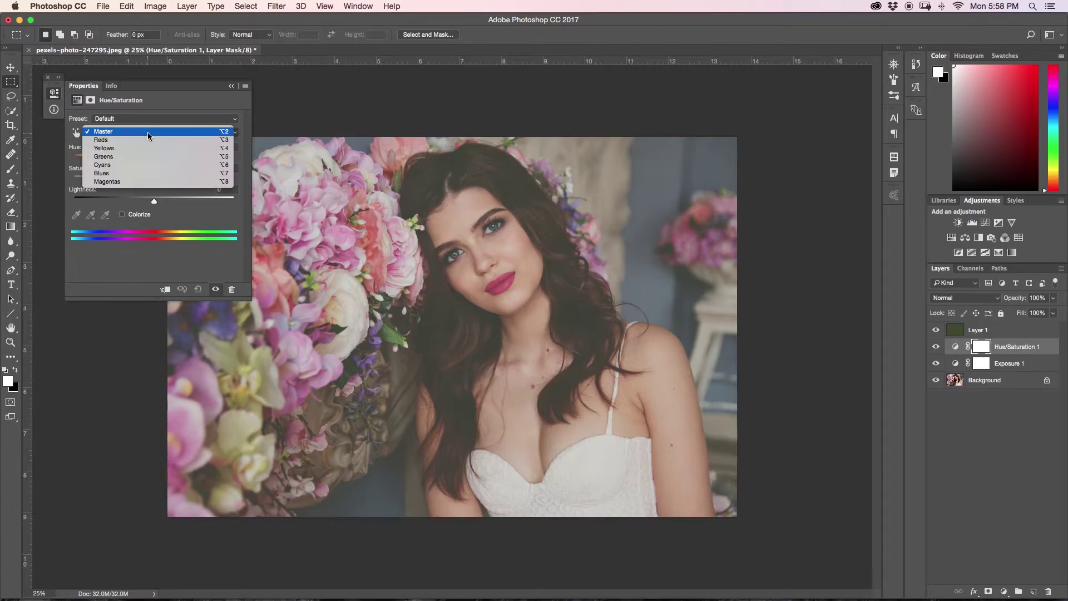
pyautogui.click(139, 181)
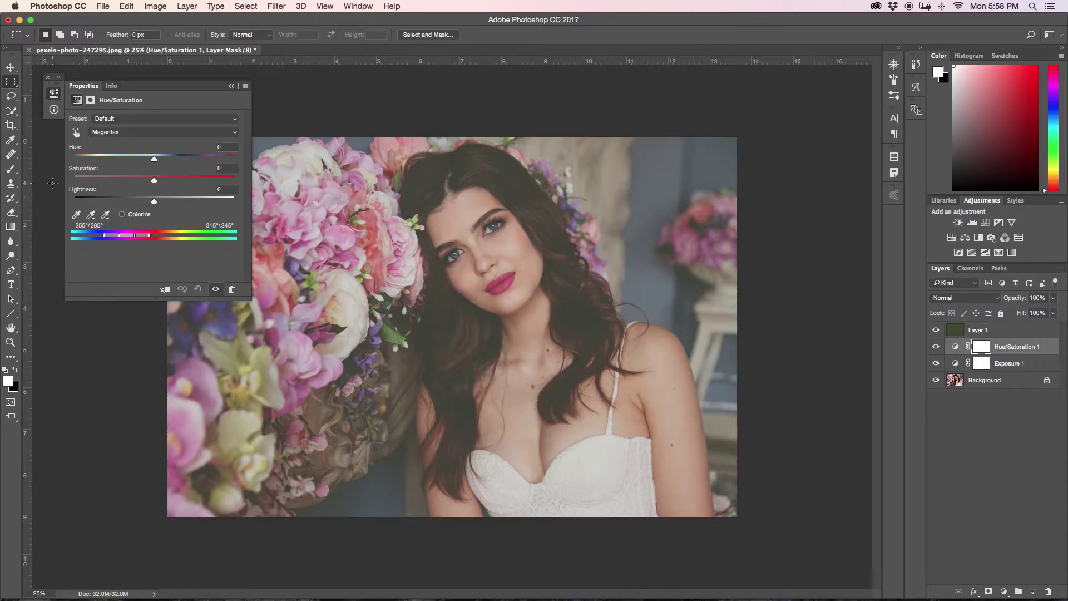
# Step: Try the Magentas saturation at +100 to reveal the affected areas, and reset it to 0
pyautogui.moveTo(151, 181); pyautogui.dragTo(234, 180)
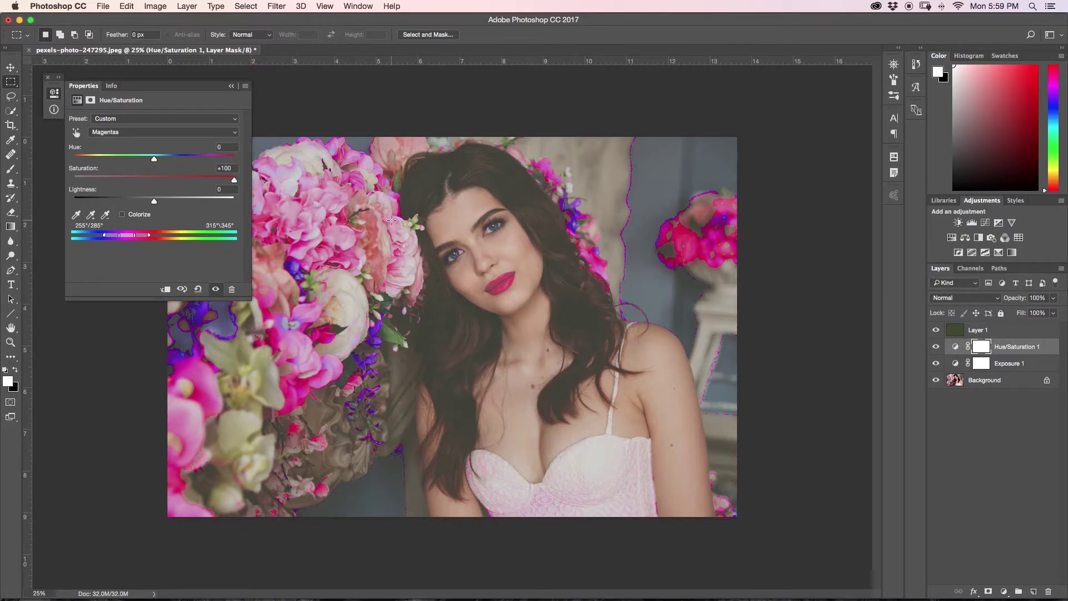
pyautogui.click(86, 170)
pyautogui.write('0')
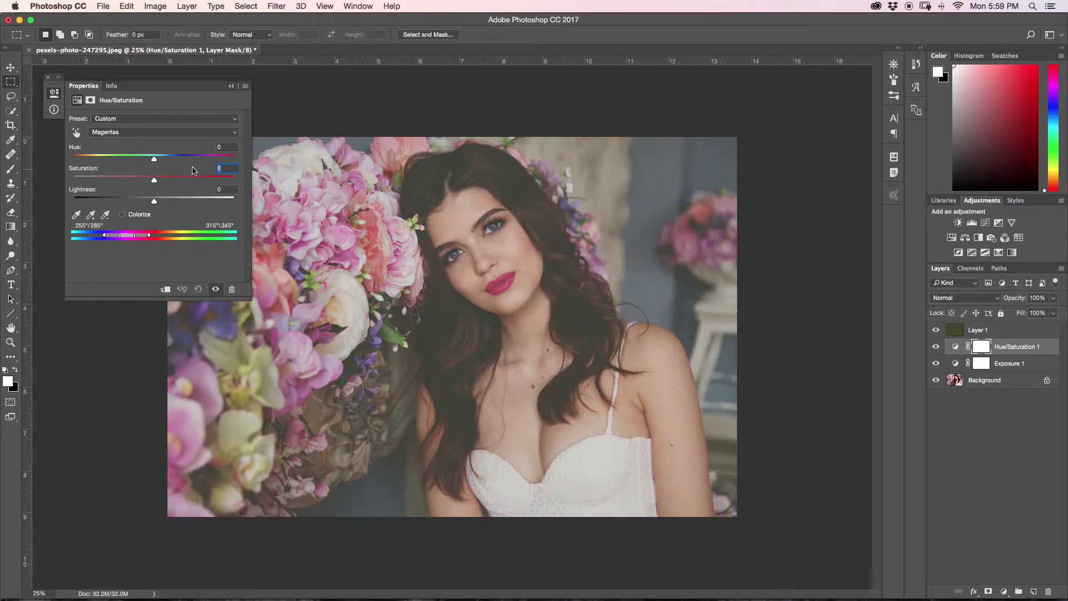
# Step: Shift the Magentas hue toward red, slightly lower the saturation, and compare the photo with and without the Hue/Saturation layer
pyautogui.moveTo(154, 159)
pyautogui.mouseDown()
pyautogui.moveTo(184, 160)
pyautogui.moveTo(156, 158)
pyautogui.moveTo(174, 158)
pyautogui.mouseUp()
pyautogui.moveTo(154, 202); pyautogui.dragTo(144, 180)
pyautogui.click(936, 349)
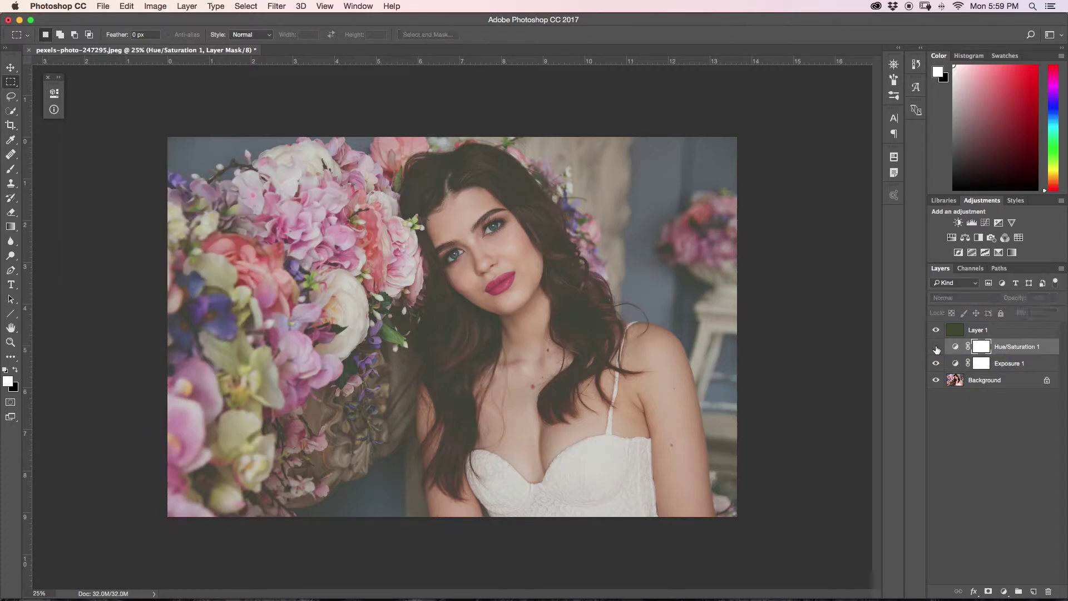
pyautogui.click(936, 349)
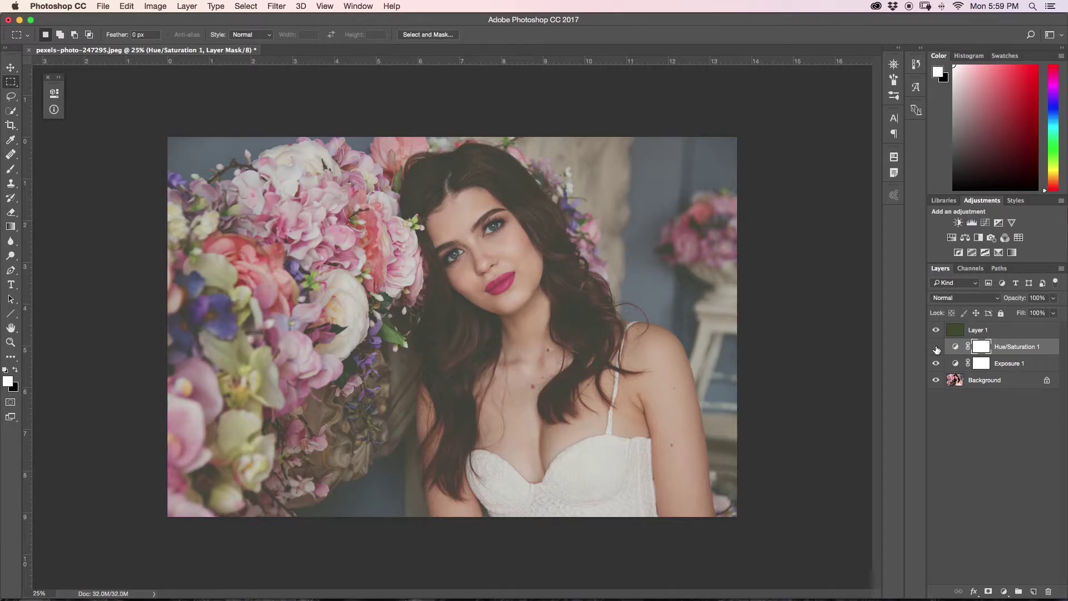
pyautogui.click(936, 349)
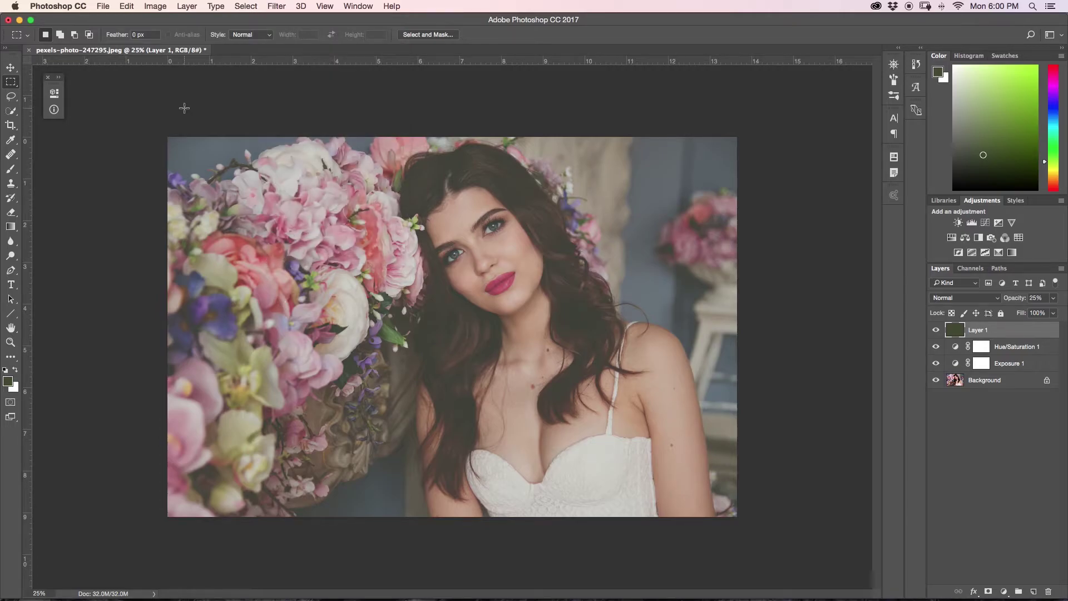
# Step: Open the Dust & Scratches noise filter for the olive green fill layer
pyautogui.click(276, 6)
pyautogui.moveTo(299, 169)
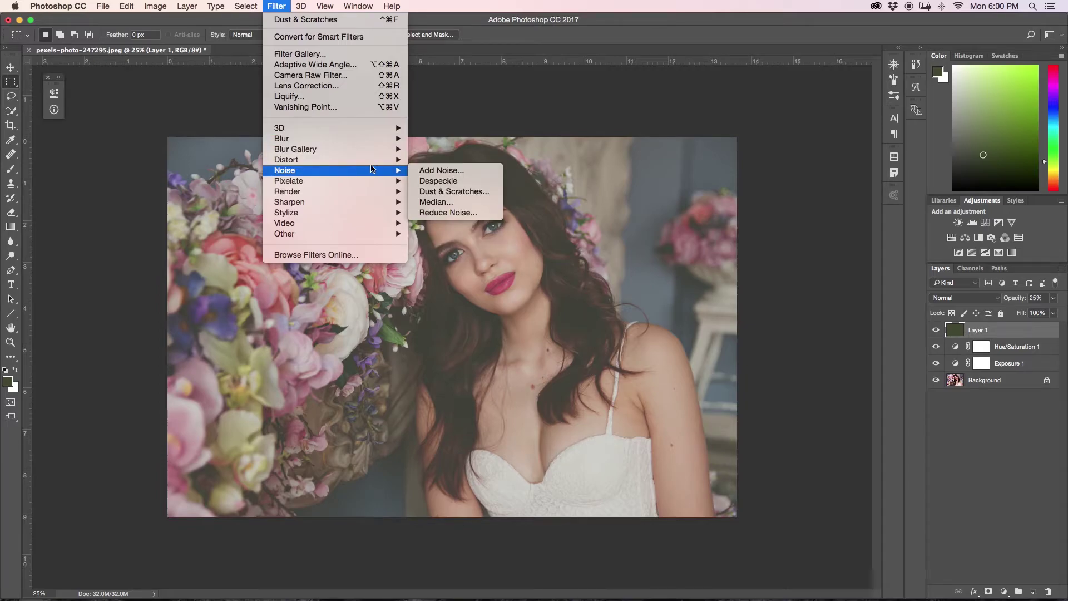
pyautogui.click(448, 192)
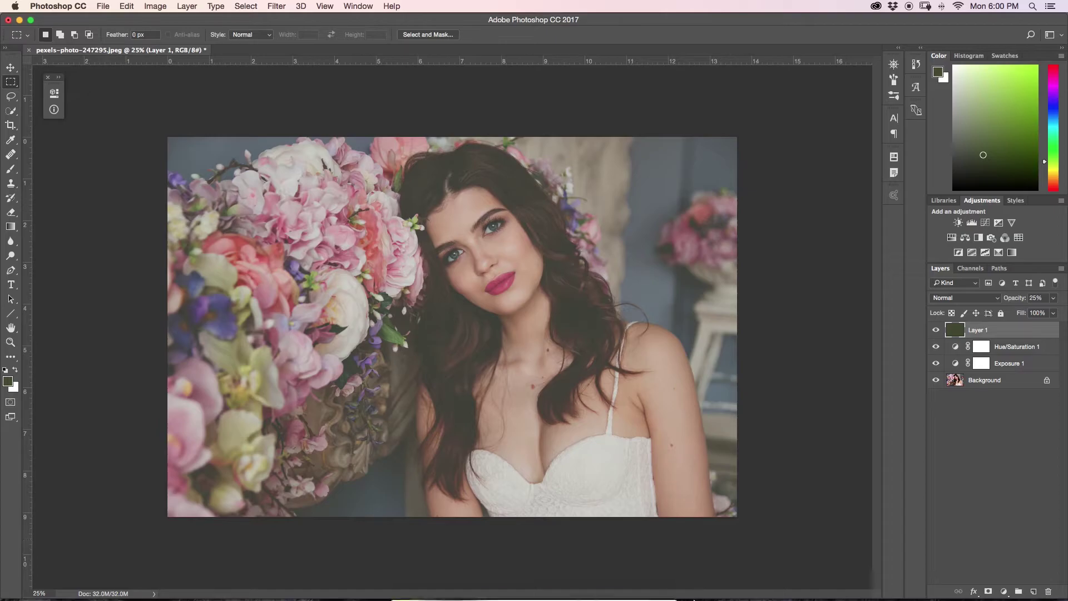
# Step: Place black-and-white-vintage-film-texture-9.jpg from the downloaded files above the photo and rotate it 90° clockwise
pyautogui.click(646, 582)
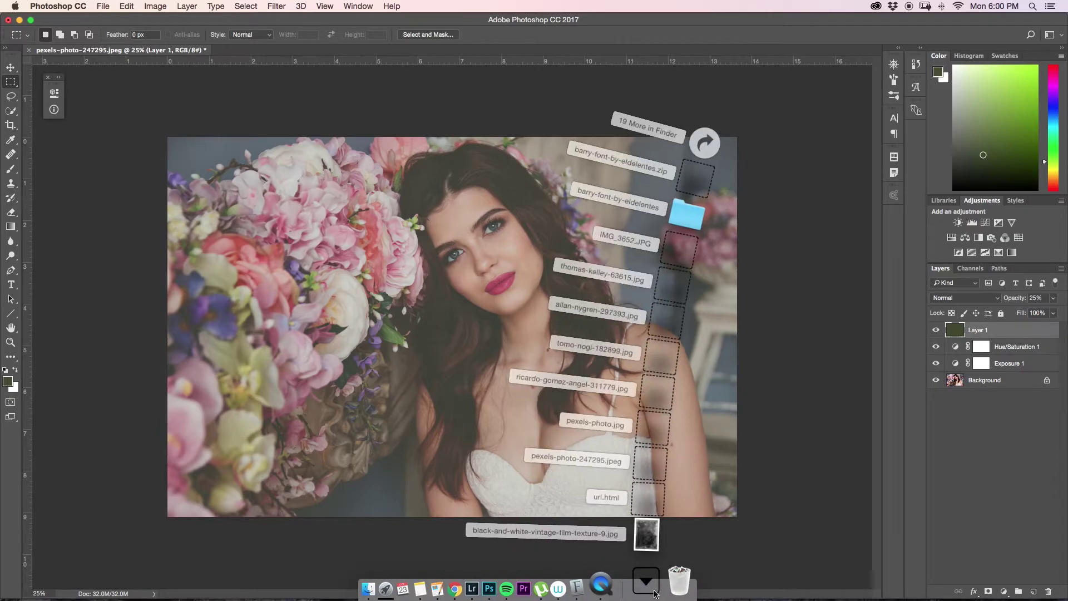
pyautogui.moveTo(668, 548); pyautogui.dragTo(522, 396)
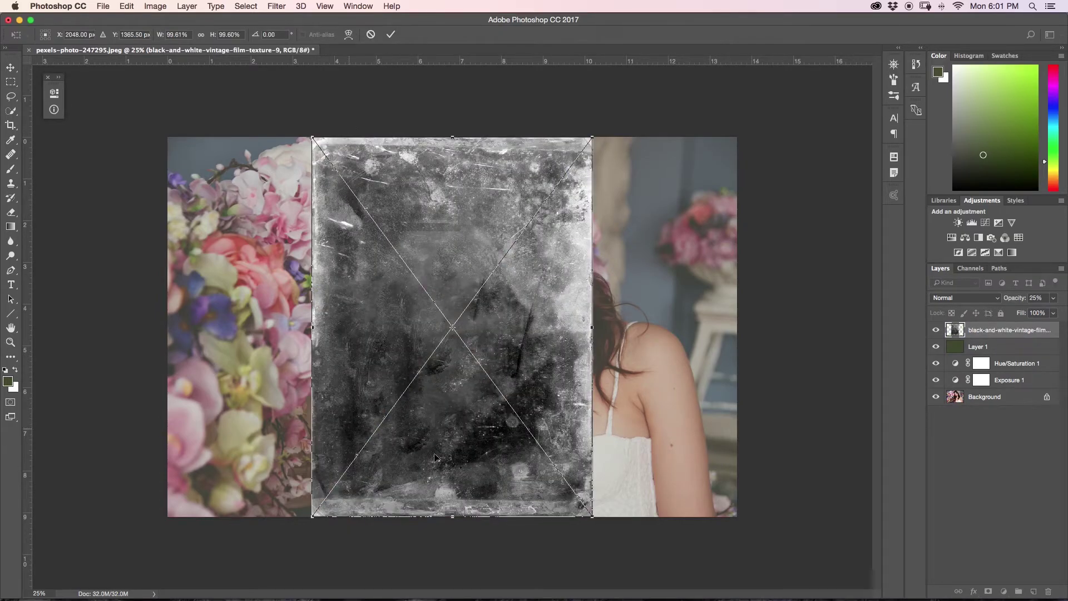
pyautogui.rightClick(399, 348)
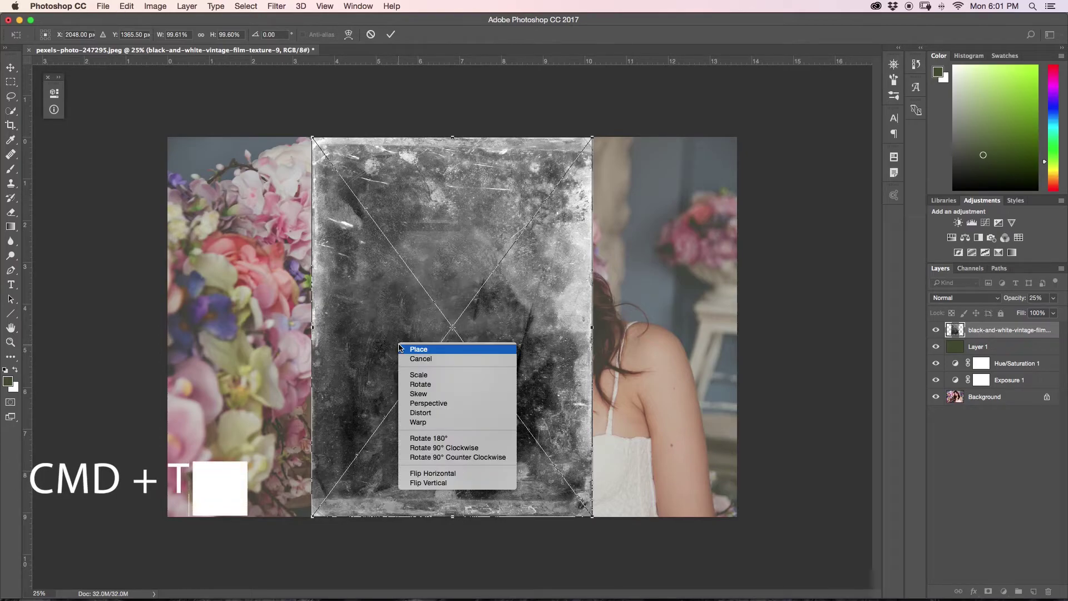
pyautogui.click(474, 449)
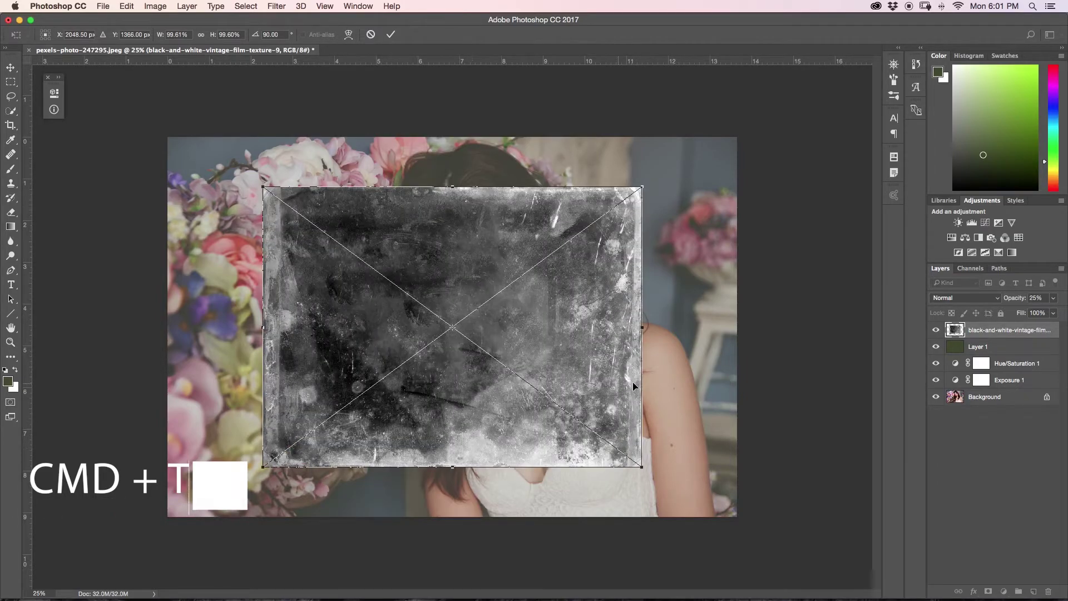
# Step: Enlarge the placed film texture until it covers the entire canvas and commit the transform
pyautogui.moveTo(642, 466); pyautogui.dragTo(586, 425)
pyautogui.moveTo(693, 526); pyautogui.dragTo(763, 539)
pyautogui.moveTo(656, 462); pyautogui.dragTo(669, 473)
pyautogui.press('m')
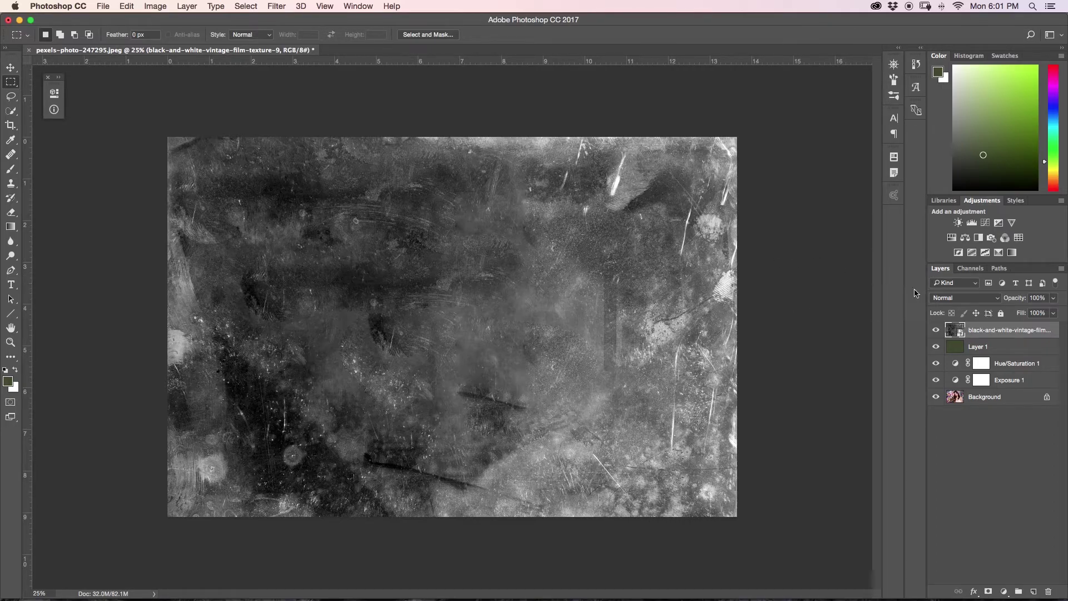
# Step: Set the film texture layer's blend mode to Screen and its fill to 20%
pyautogui.click(975, 300)
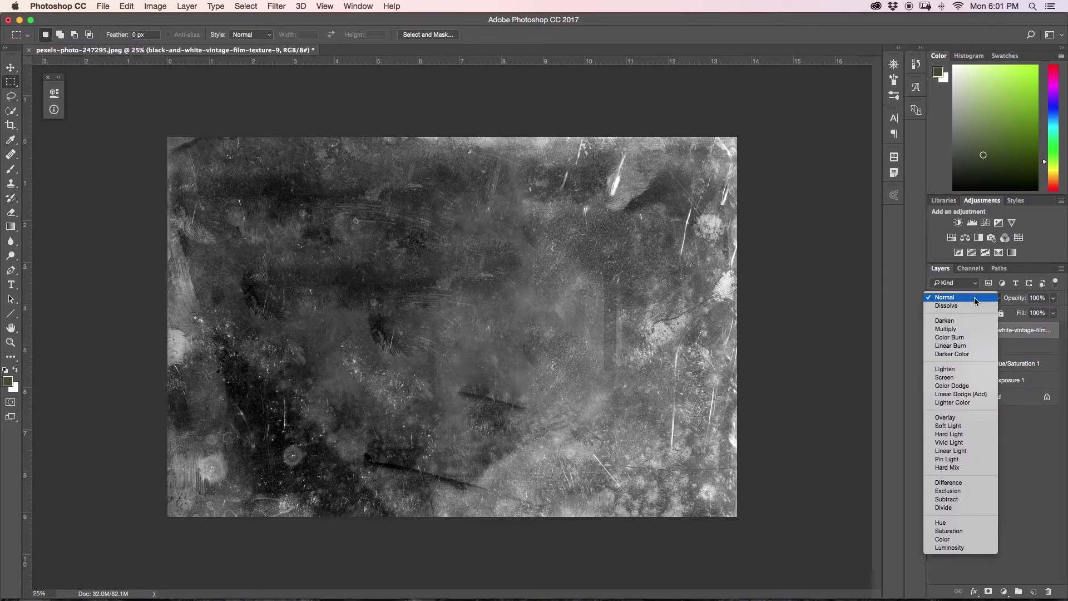
pyautogui.click(951, 378)
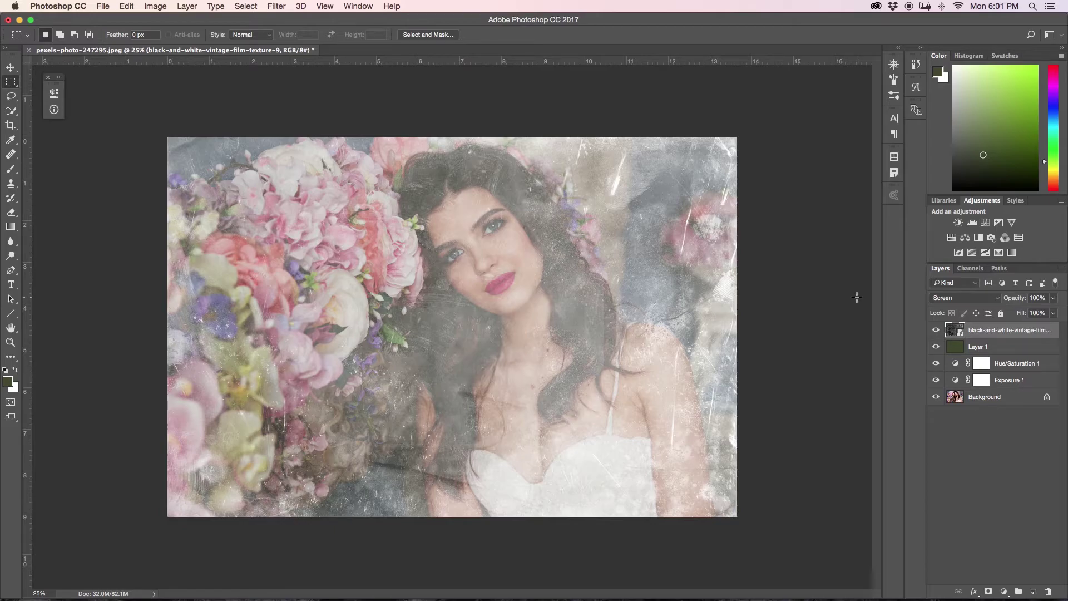
pyautogui.click(1052, 316)
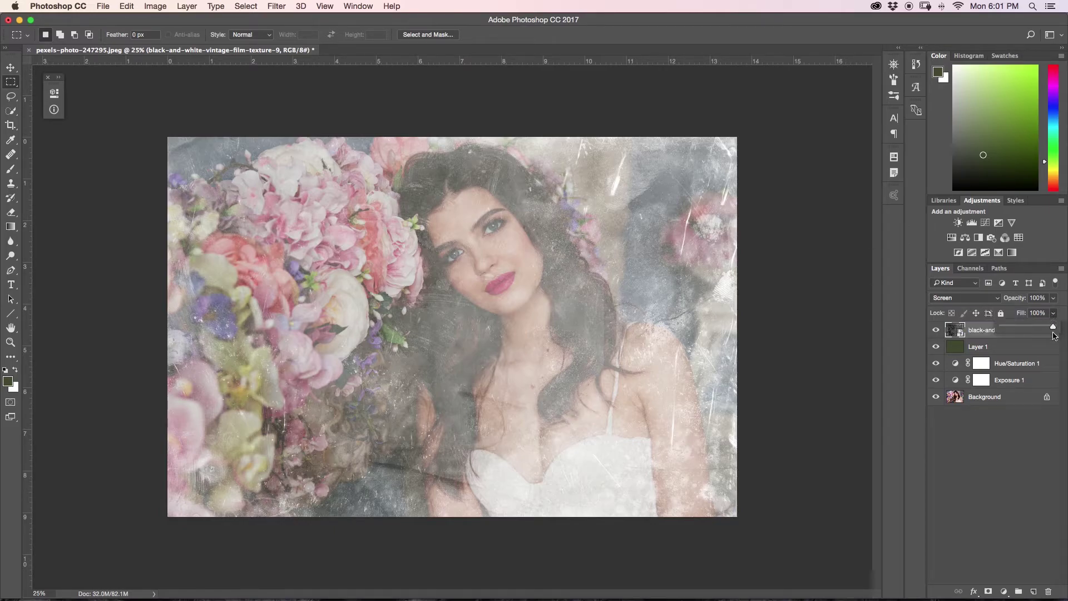
pyautogui.moveTo(1054, 328); pyautogui.dragTo(1012, 328)
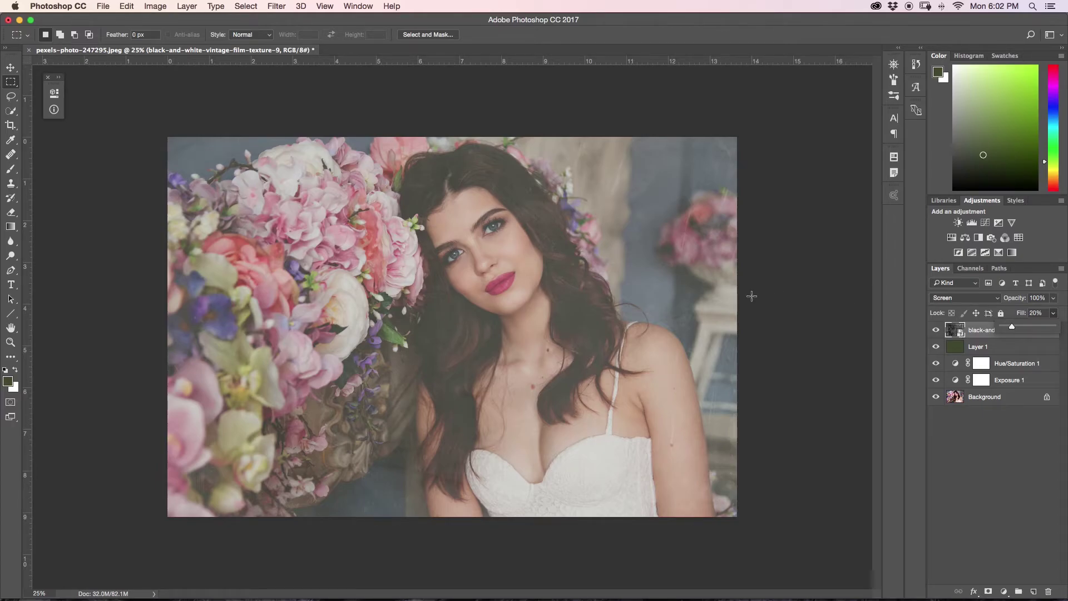
pyautogui.click(973, 455)
# Step: Rename the film texture layer as "texture" and add a white layer mask to it
pyautogui.click(978, 334)
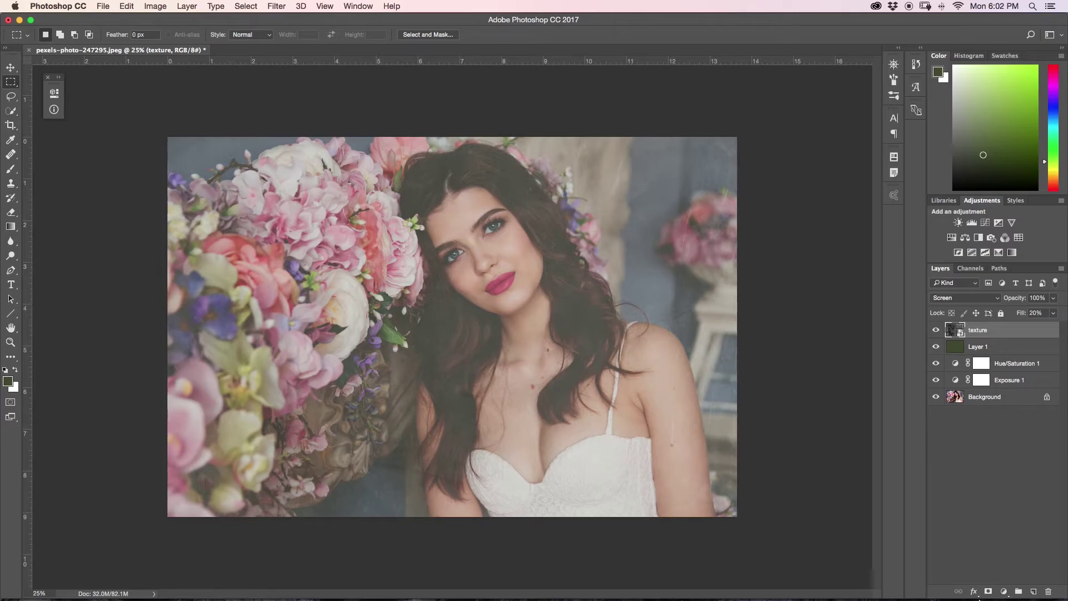
pyautogui.click(987, 591)
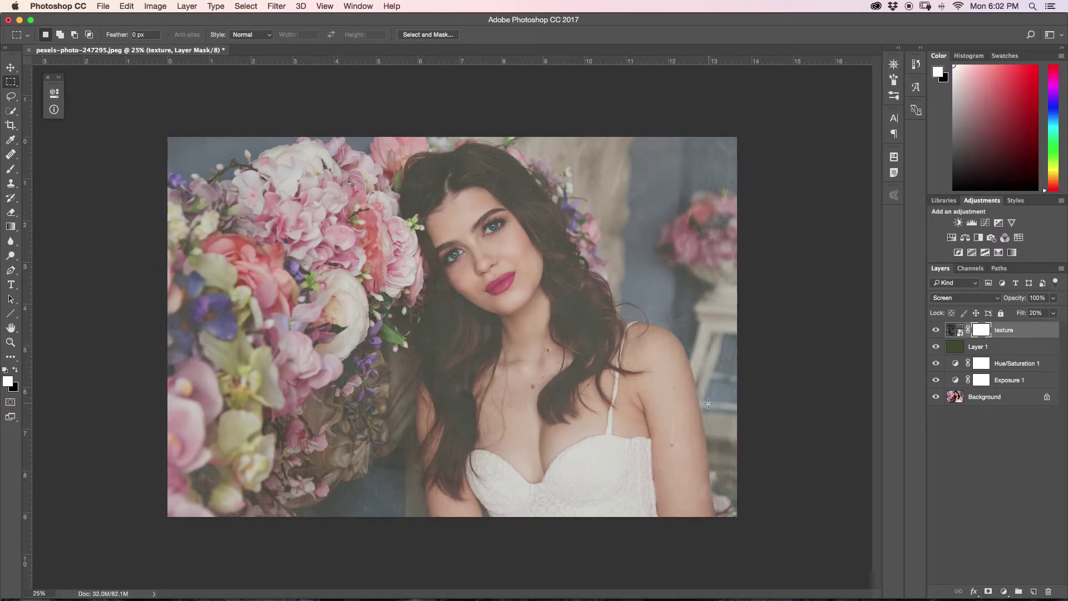
# Step: Paint black with the Brush on the texture layer's mask over the woman's face to hide the texture there
pyautogui.press('b')
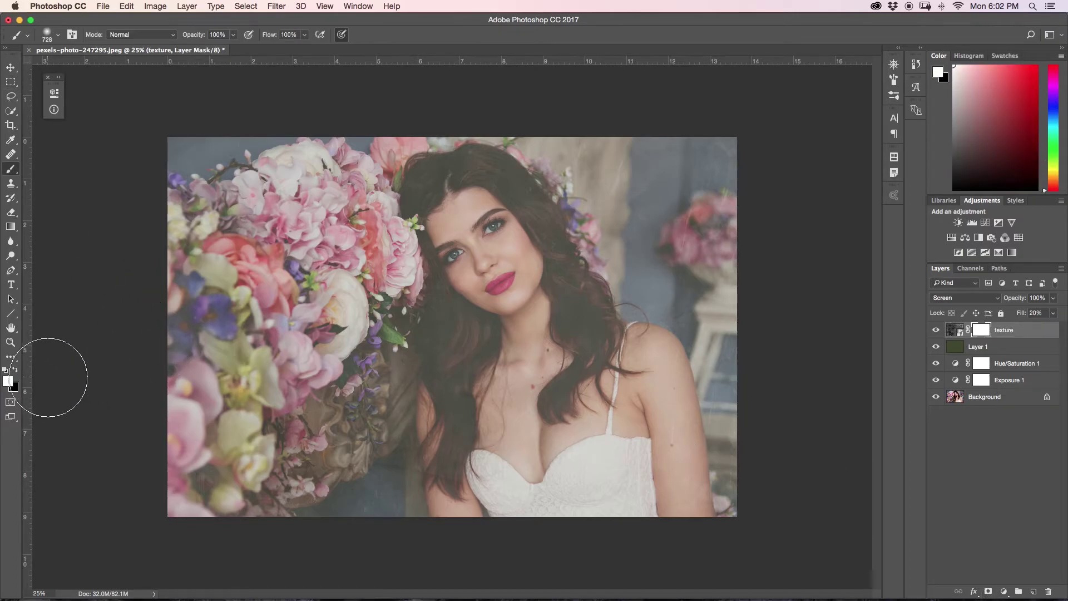
pyautogui.click(16, 369)
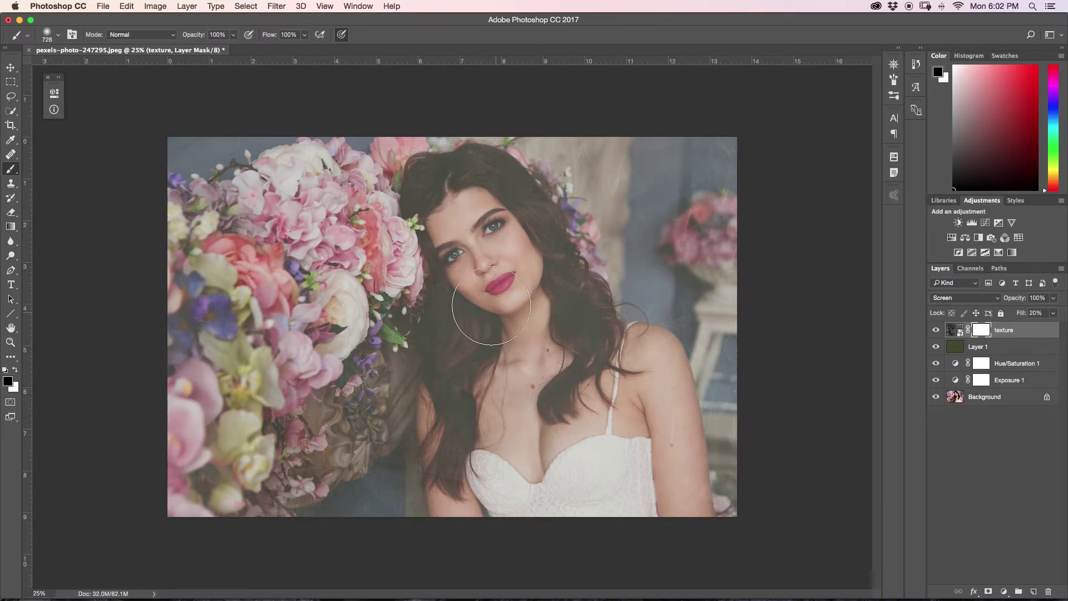
pyautogui.moveTo(476, 249)
pyautogui.mouseDown()
pyautogui.moveTo(467, 222)
pyautogui.moveTo(495, 273)
pyautogui.moveTo(503, 270)
pyautogui.moveTo(479, 228)
pyautogui.moveTo(489, 262)
pyautogui.moveTo(523, 290)
pyautogui.moveTo(481, 263)
pyautogui.mouseUp()
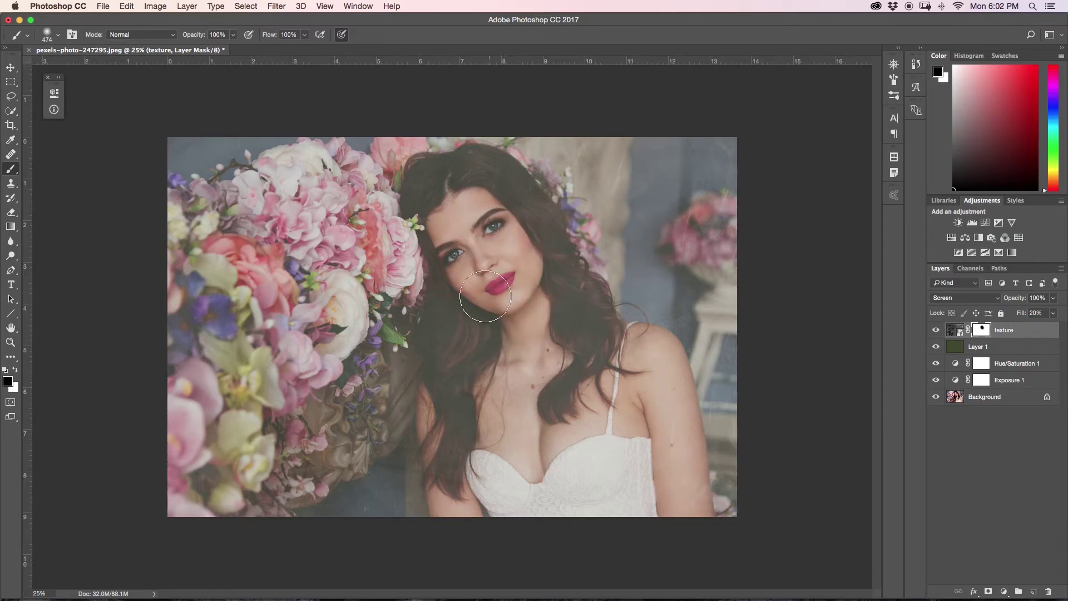
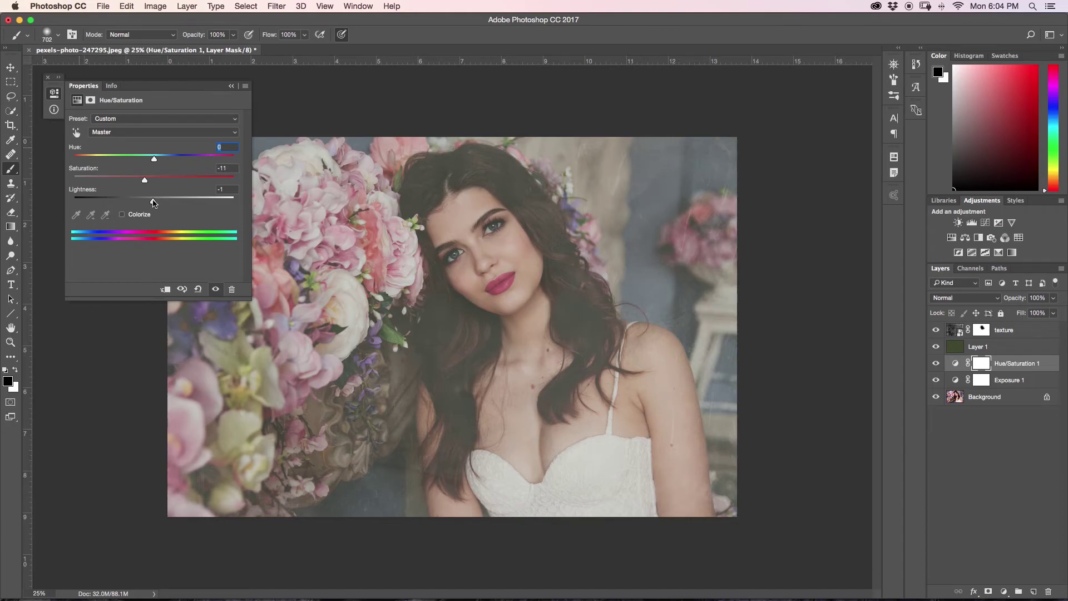
# Step: Slightly raise the Hue/Saturation layer's Lightness, and compare the edit with the original by hiding and reshowing all layers above Background
pyautogui.moveTo(153, 200); pyautogui.dragTo(155, 201)
pyautogui.click(231, 85)
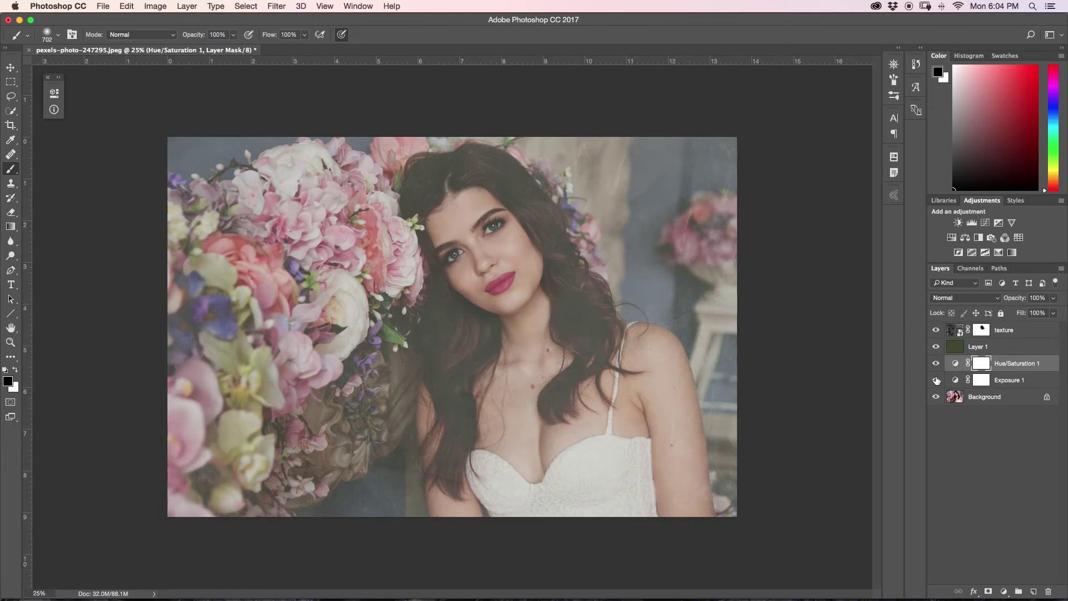
pyautogui.moveTo(935, 379)
pyautogui.mouseDown()
pyautogui.moveTo(935, 332)
pyautogui.moveTo(936, 380)
pyautogui.mouseUp()
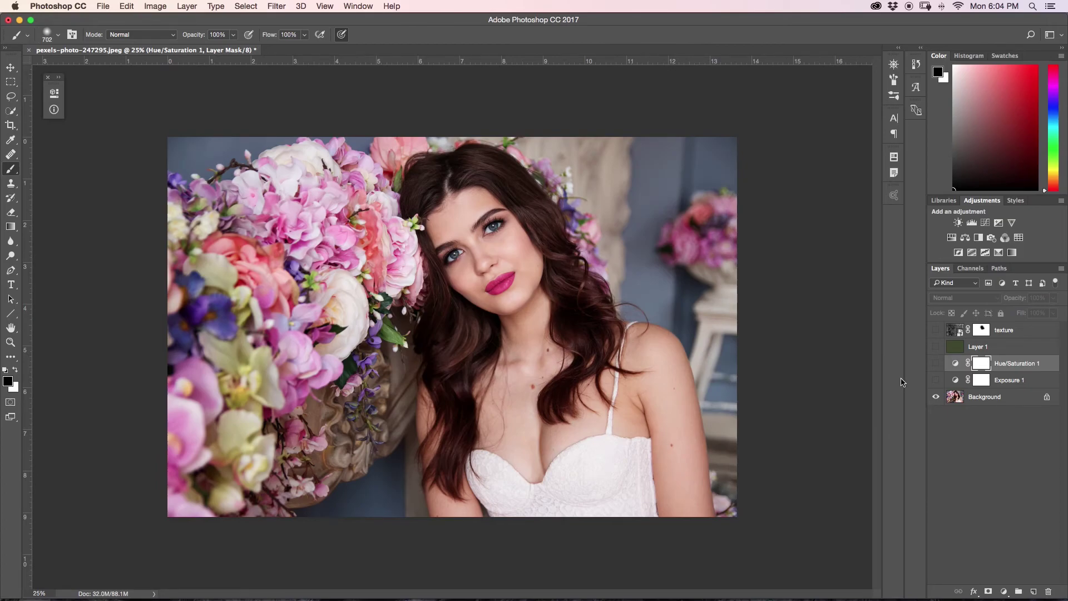
pyautogui.moveTo(936, 380); pyautogui.dragTo(935, 329)
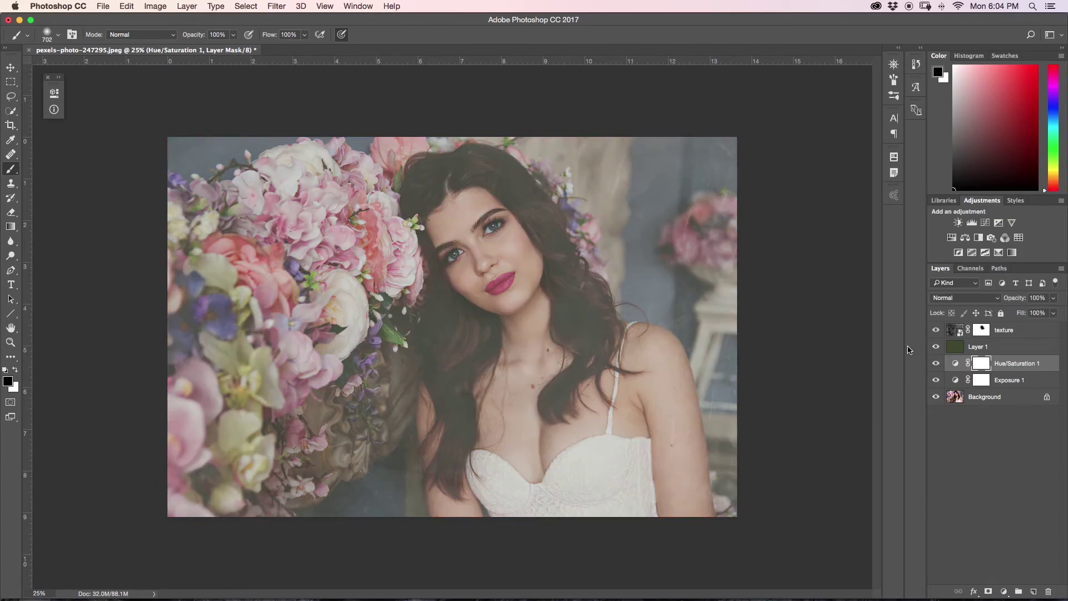